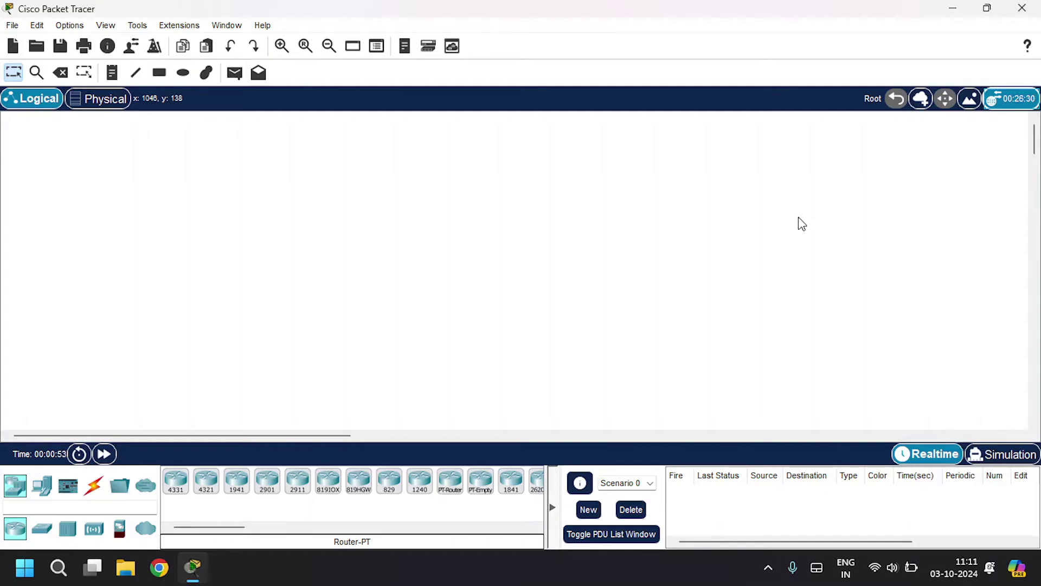
- Place a generic router with two generic switches, Switch0 and Switch1, below it
drag(450, 483, 473, 162)
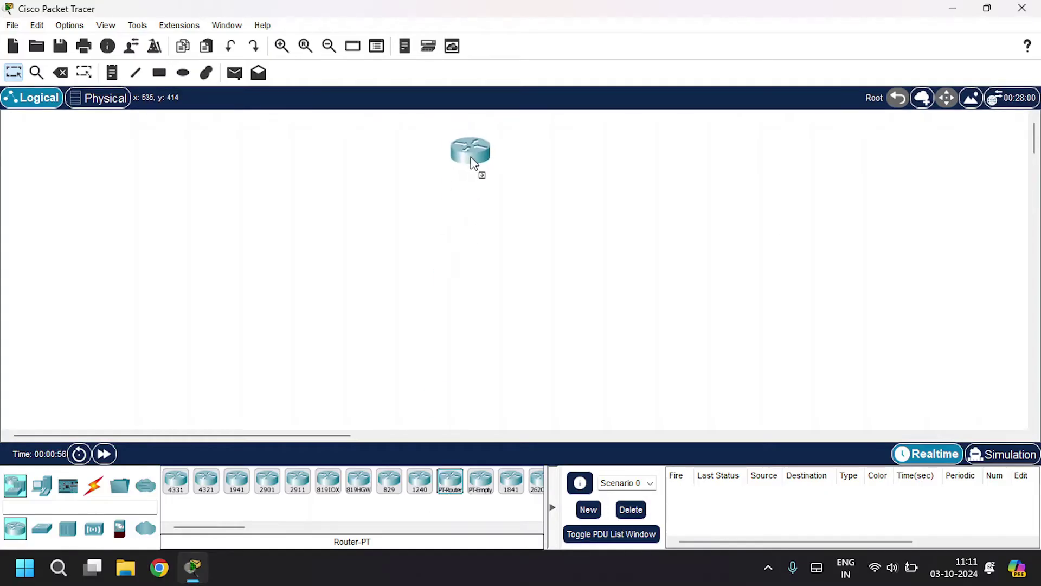
click(42, 486)
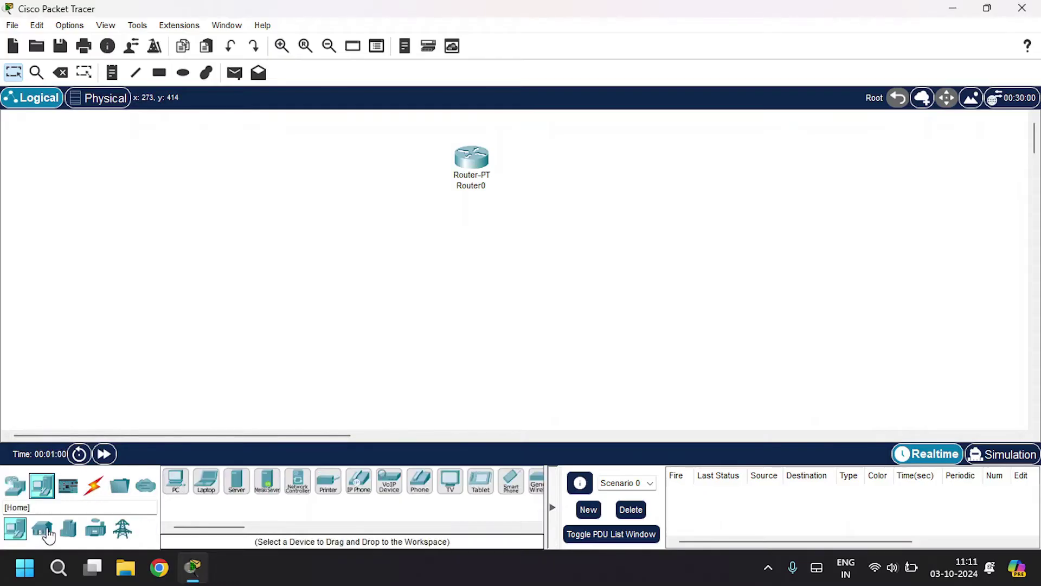
click(15, 485)
ctrl+click(206, 480)
click(339, 253)
click(636, 269)
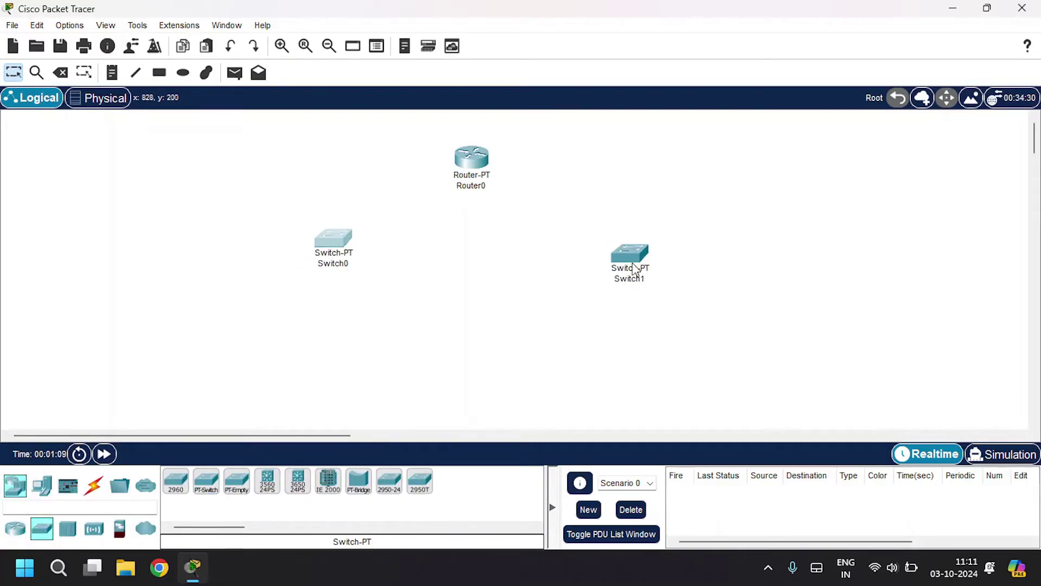
drag(636, 269, 628, 255)
- Add PC0 and Server0 under Switch0, and Laptop0 and Server1 under Switch1
click(41, 485)
click(175, 481)
click(233, 339)
click(236, 480)
click(382, 324)
click(206, 480)
click(575, 326)
click(236, 480)
click(701, 315)
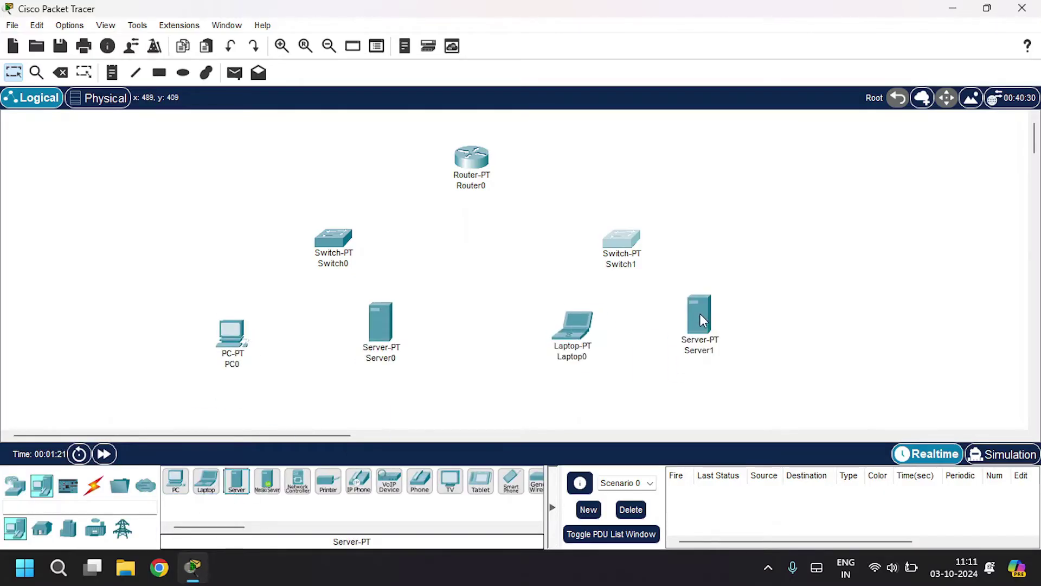
- Cable PC0 and Server0 to Switch0 using the automatic connection type
click(93, 486)
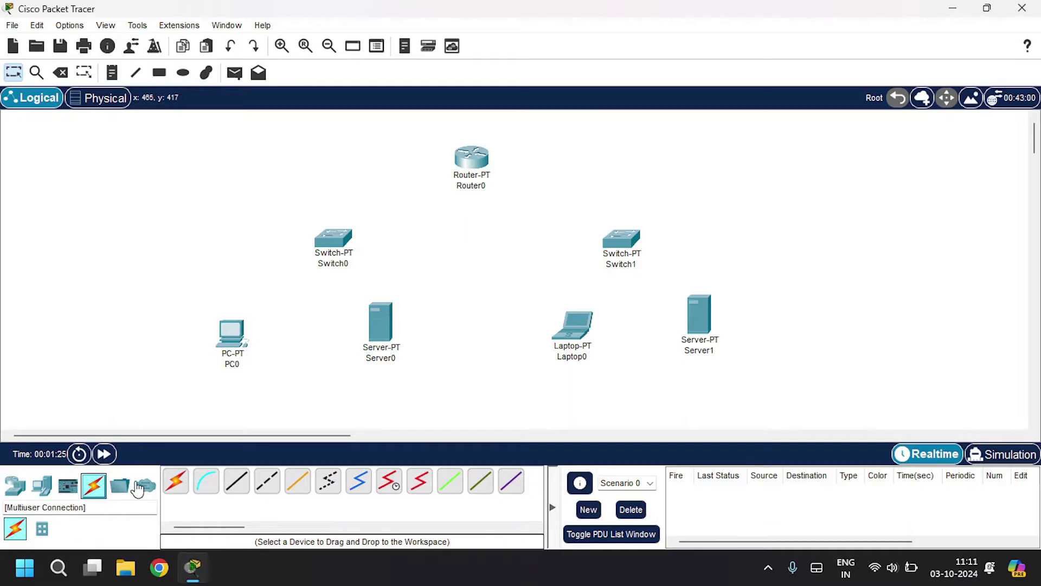
click(176, 480)
click(232, 333)
click(332, 239)
click(381, 337)
click(334, 239)
- Cable Laptop0 and Server1 to Switch1 with automatic connections
click(176, 480)
click(572, 325)
click(623, 241)
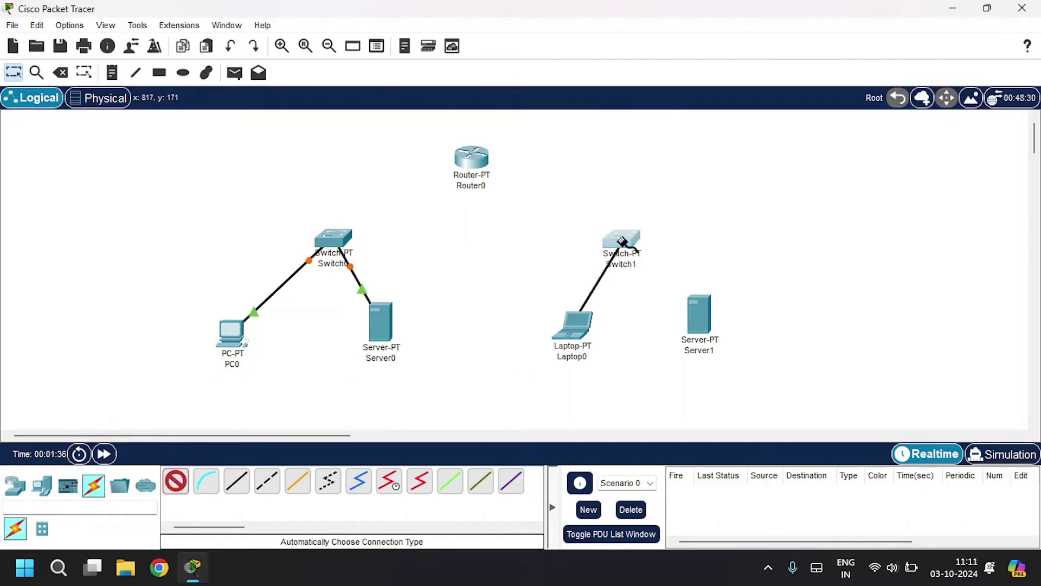
click(175, 480)
click(691, 309)
click(622, 239)
- Connect Switch0 and Switch1 to Router0 with automatic cables
click(176, 480)
click(329, 237)
click(472, 157)
click(176, 480)
click(621, 239)
click(471, 157)
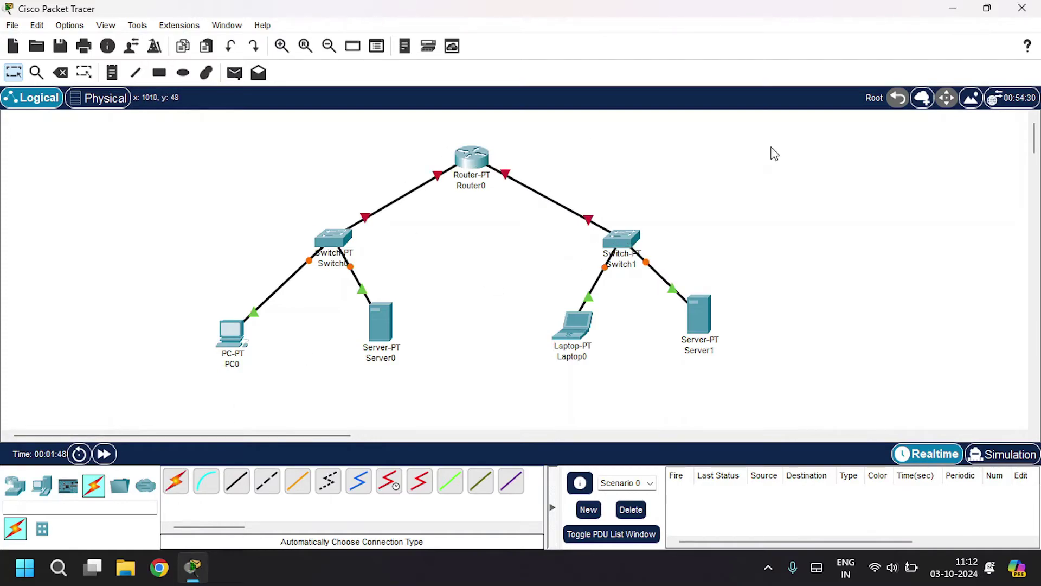
click(385, 359)
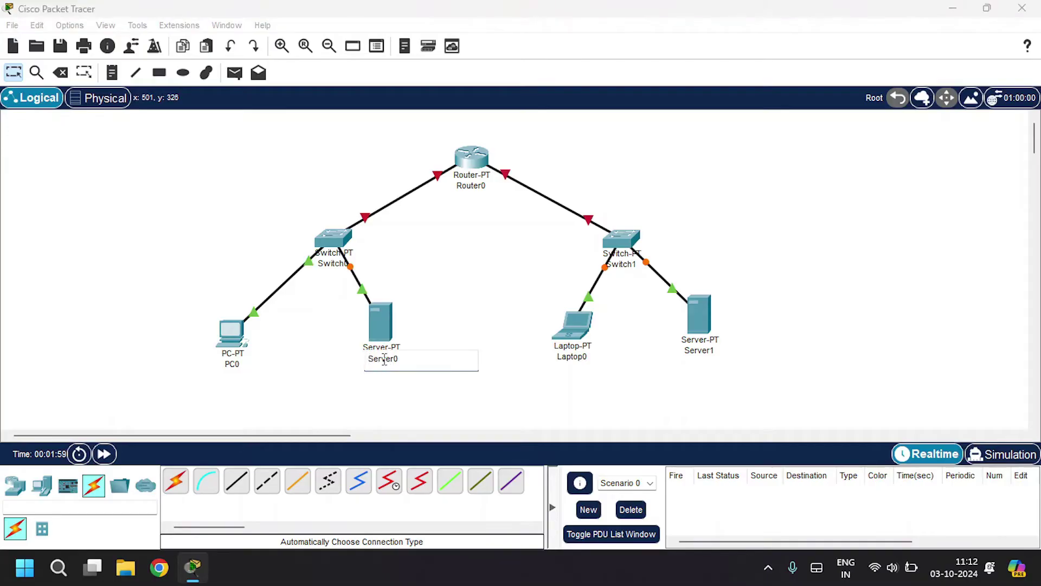
- Rename Server0 to 'dhcp Server' and Server1 to 'dhcp server2'
key(BackSpace)
key(BackSpace)
key(BackSpace)
key(BackSpace)
key(BackSpace)
key(BackSpace)
key(BackSpace)
text(dhcp Server)
key(Return)
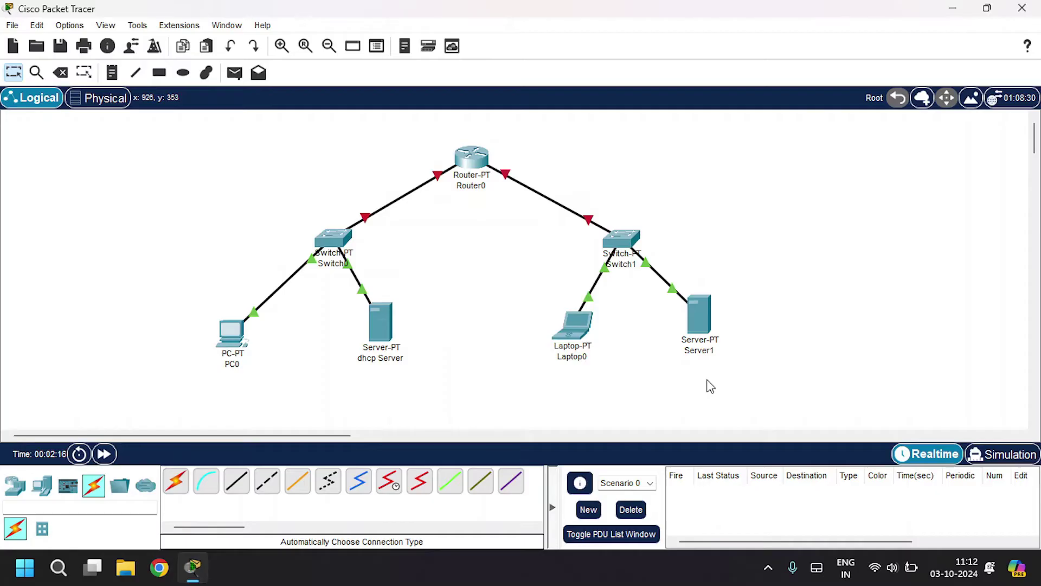
double_click(707, 351)
text(dhcp server2)
key(Return)
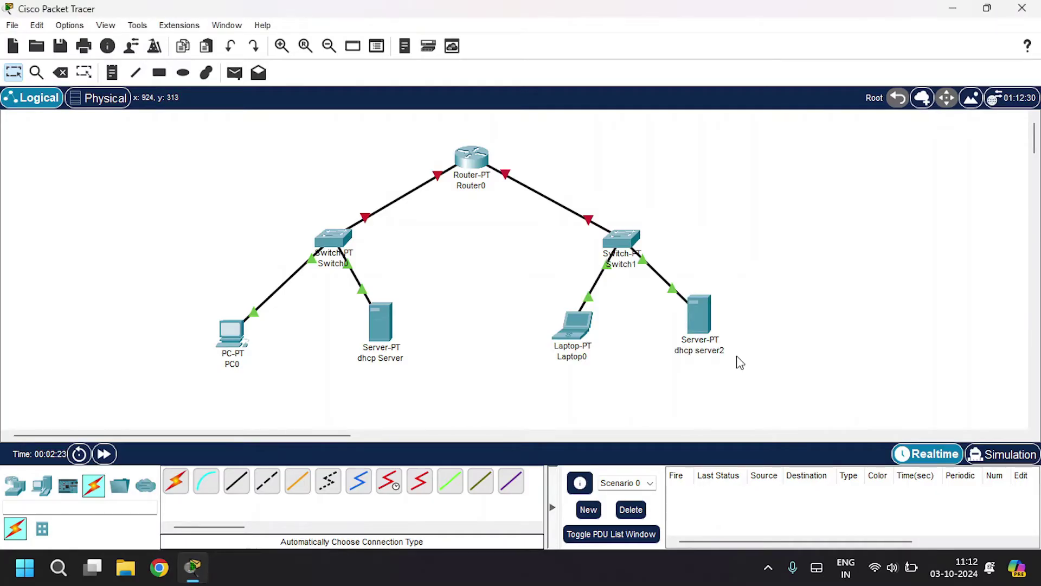
click(376, 318)
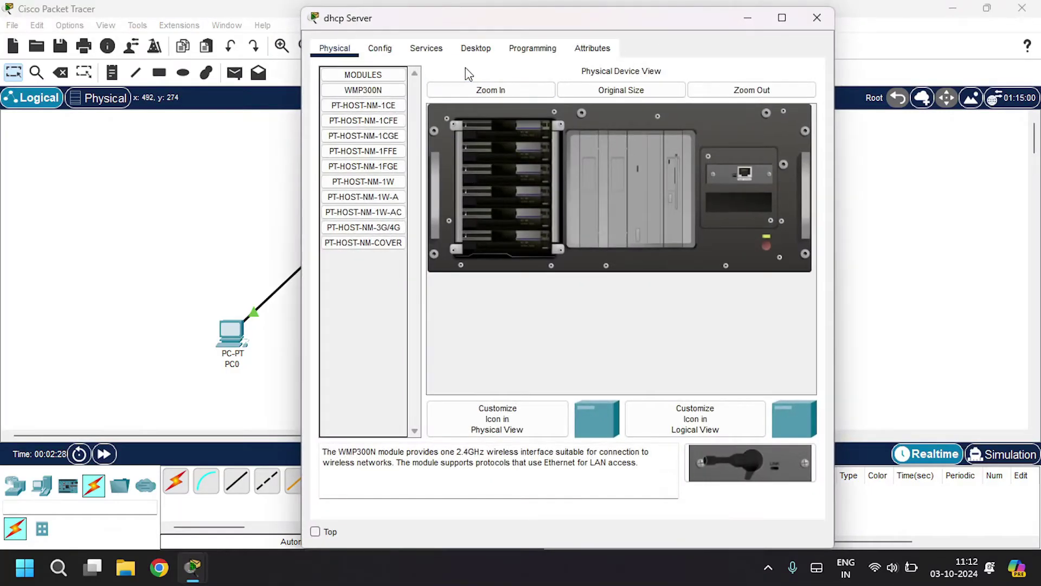
- Give dhcp Server static IP 10.10.10.1, mask 255.0.0.0 and gateway 10.10.10.0
click(474, 49)
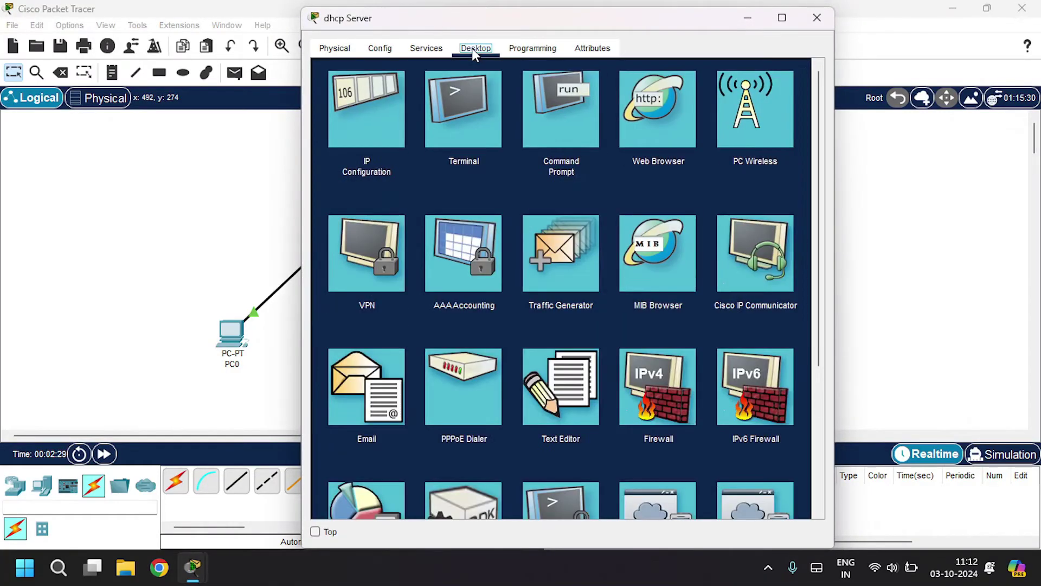
click(383, 105)
click(507, 139)
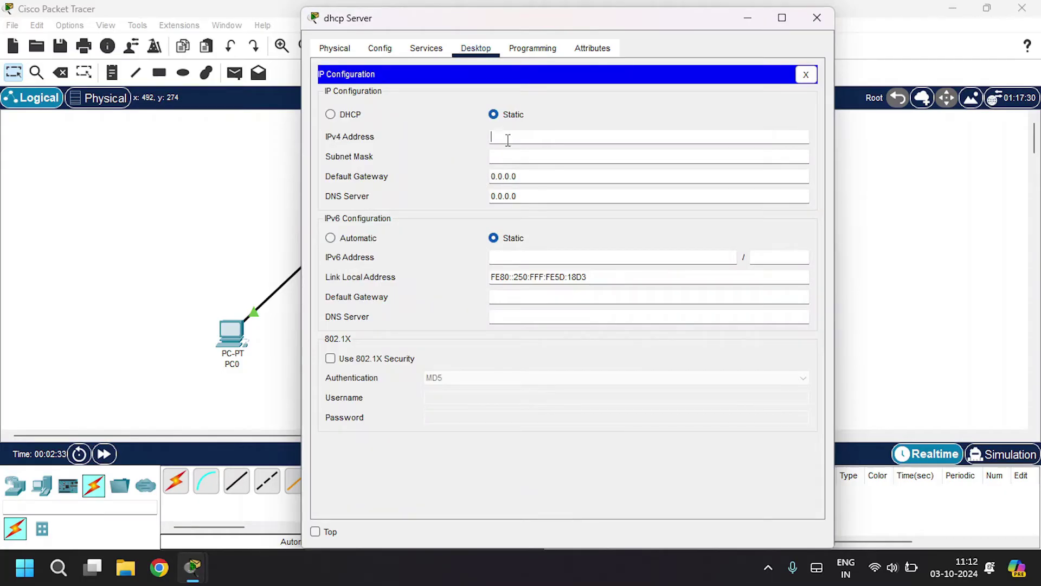
text(10.10.10.1)
key(Tab)
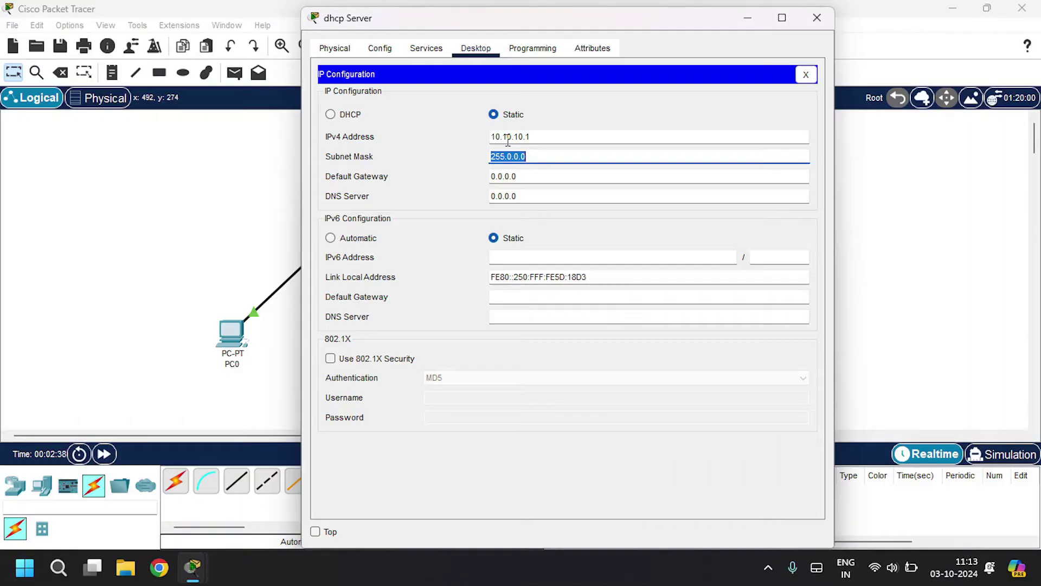
key(Tab)
text(1)
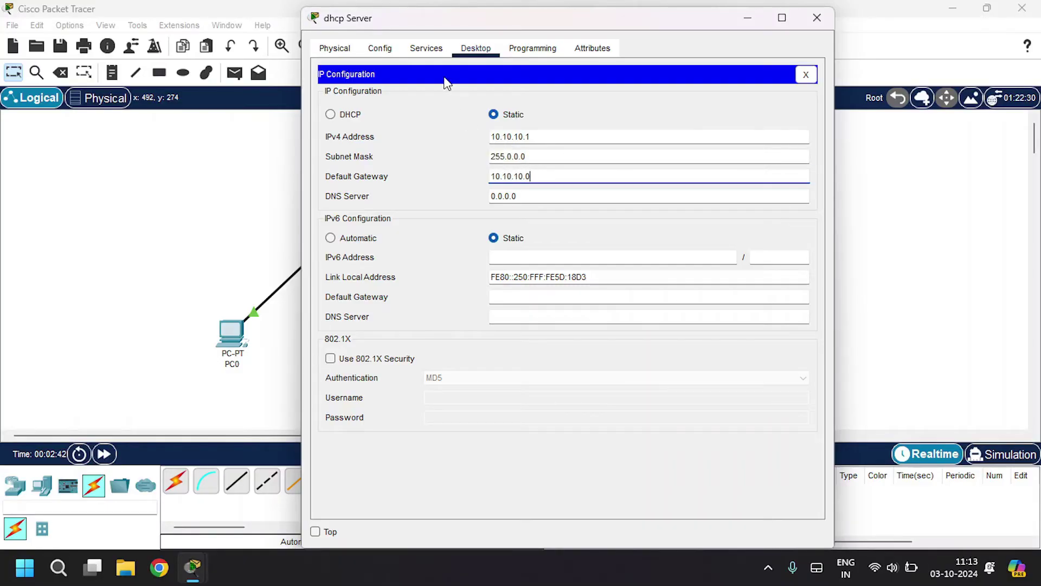
click(427, 49)
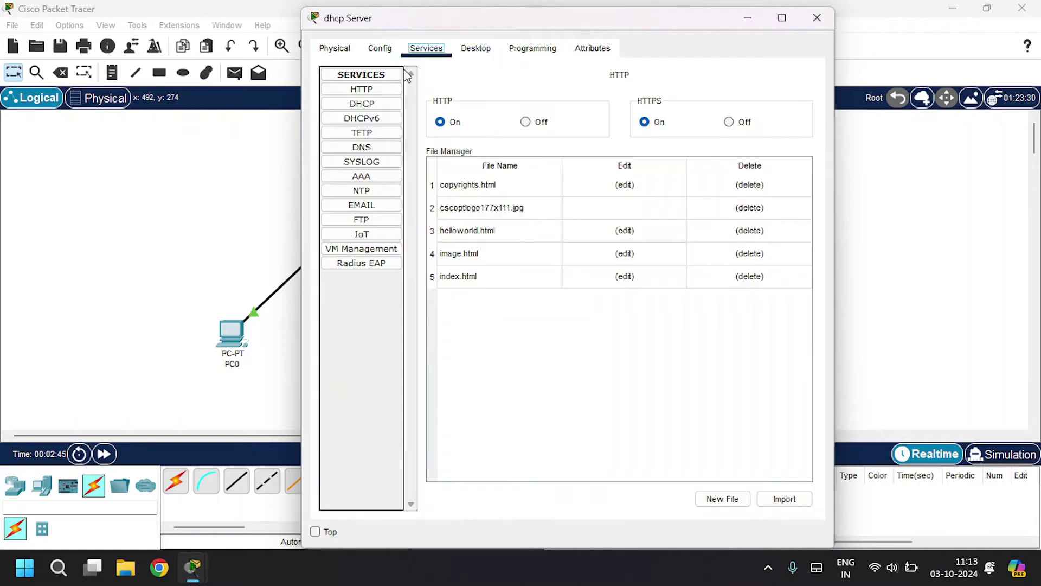
- Turn on dhcp Server's DHCP and save serverPool with gateway 10.10.10.0, DNS 10.10.10.4
click(371, 110)
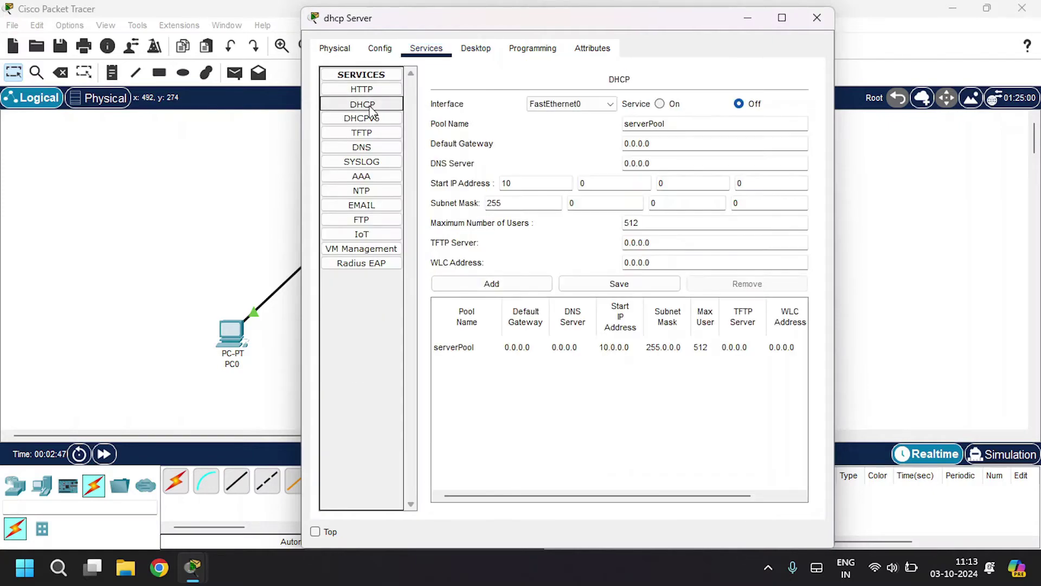
click(667, 107)
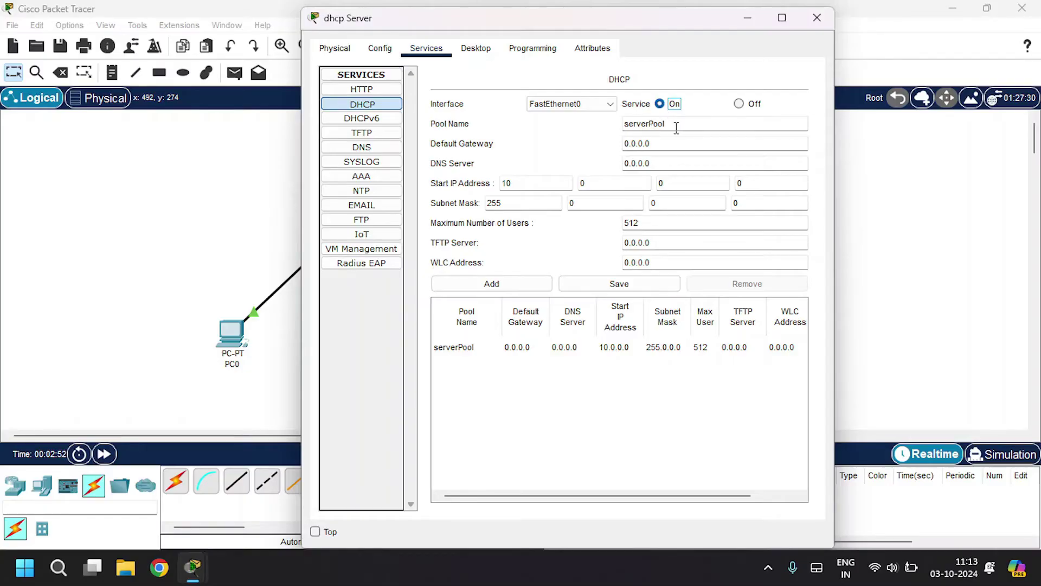
triple_click(658, 143)
key(BackSpace)
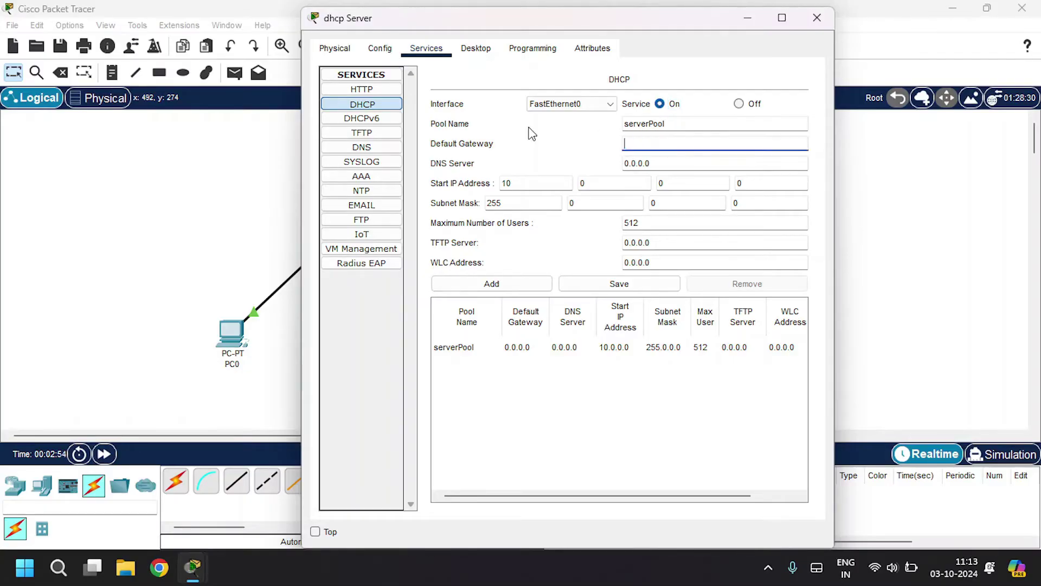
text(10.10.10.0)
triple_click(666, 162)
key(BackSpace)
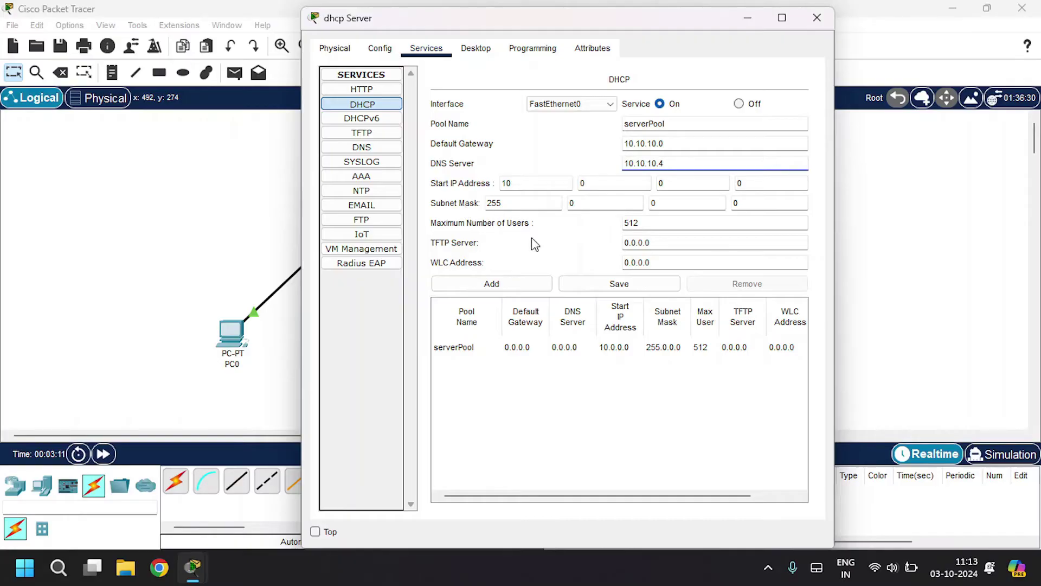
click(613, 276)
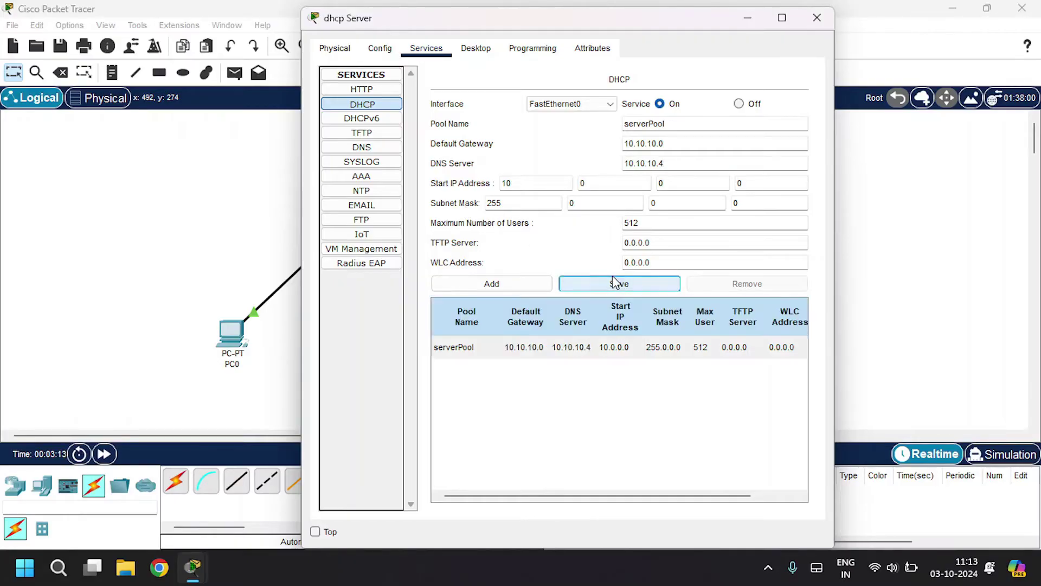
click(818, 17)
click(701, 320)
- Give dhcp server2 static IP 20.20.20.1, mask 255.0.0.0 and gateway 20.20.20.0
click(473, 47)
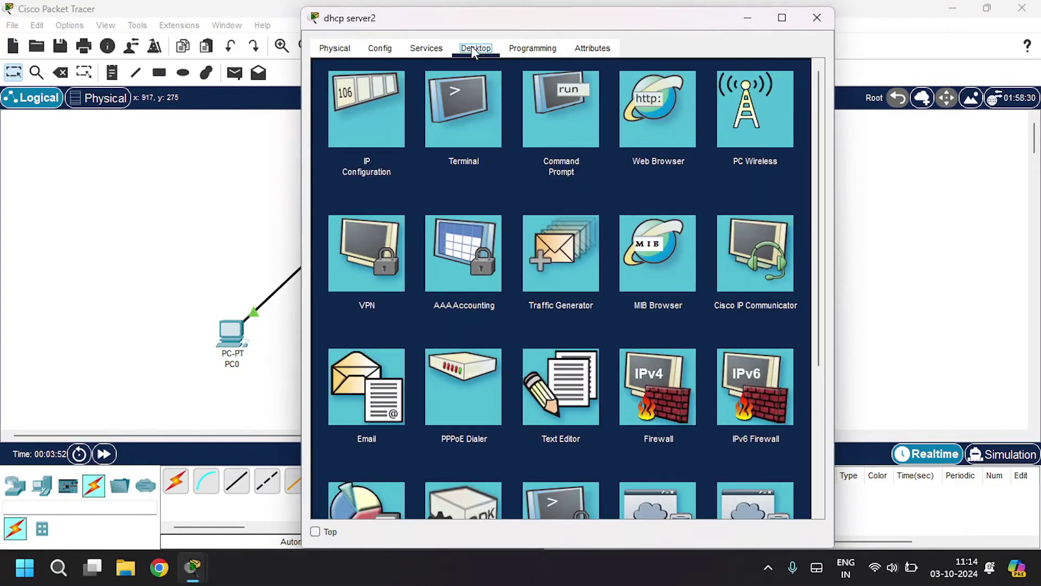
click(362, 115)
click(535, 136)
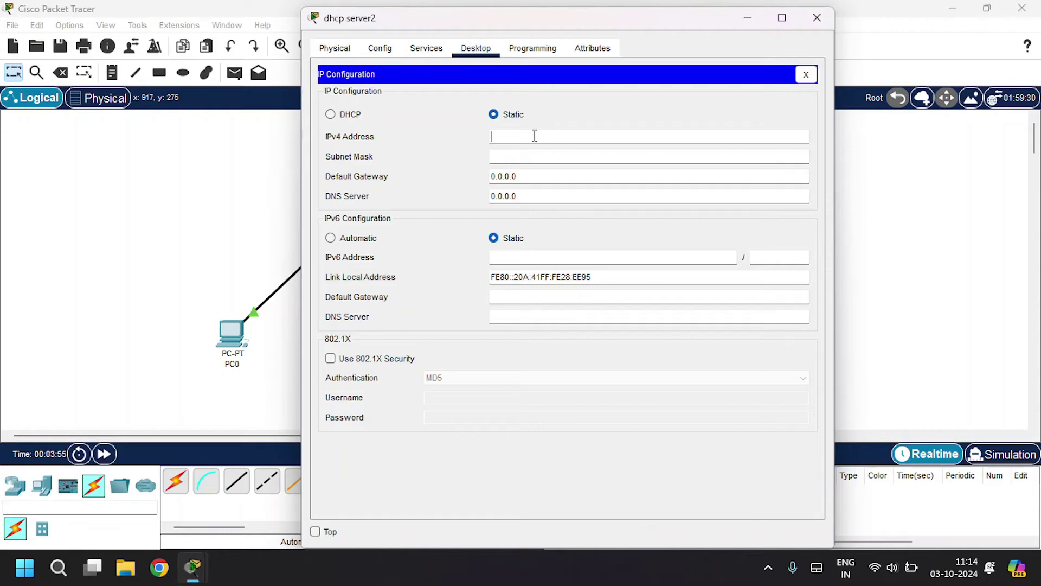
text(20.20.20.1)
key(Tab)
key(Tab)
text(2)
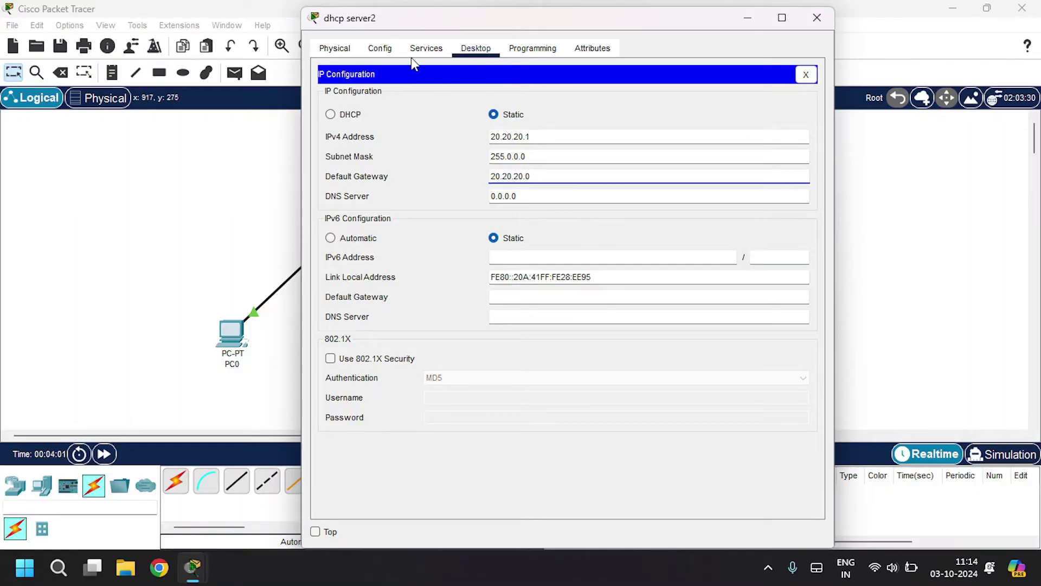
click(423, 50)
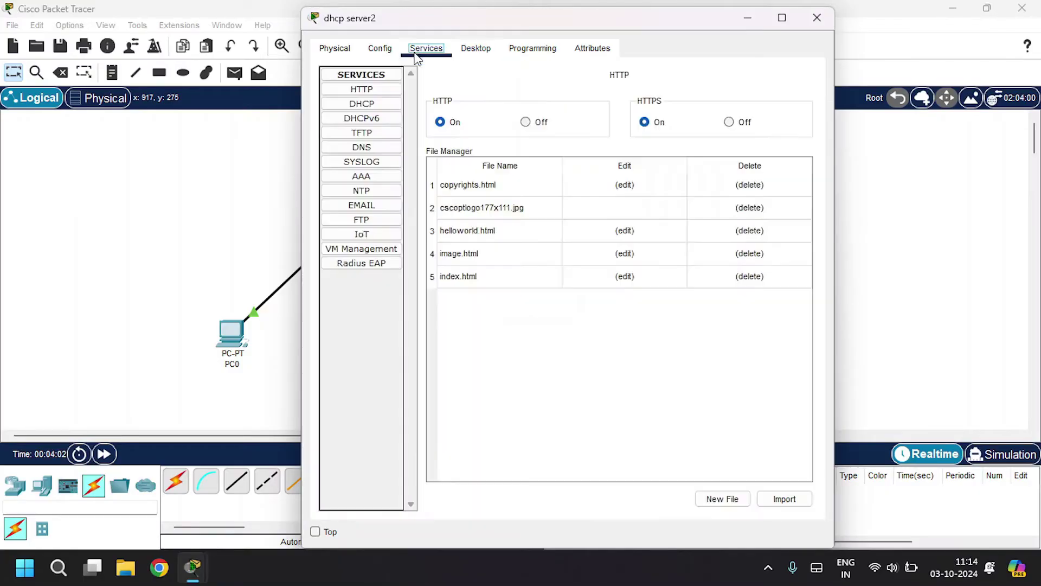
- Turn on dhcp server2's DHCP and save serverPool with gateway 20.20.20.0, DNS 20.20.20.4
click(347, 102)
click(673, 104)
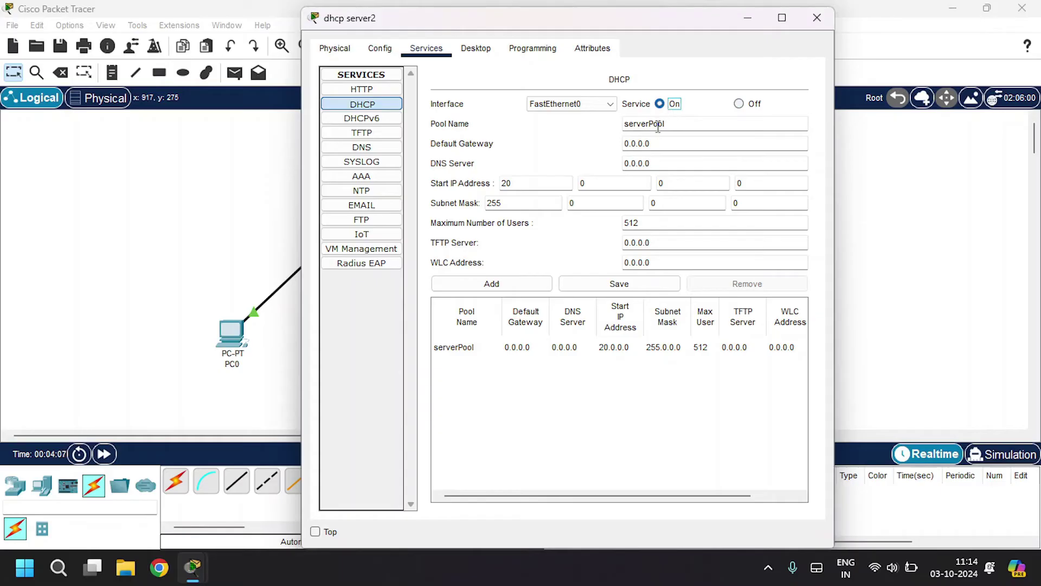
triple_click(675, 140)
key(BackSpace)
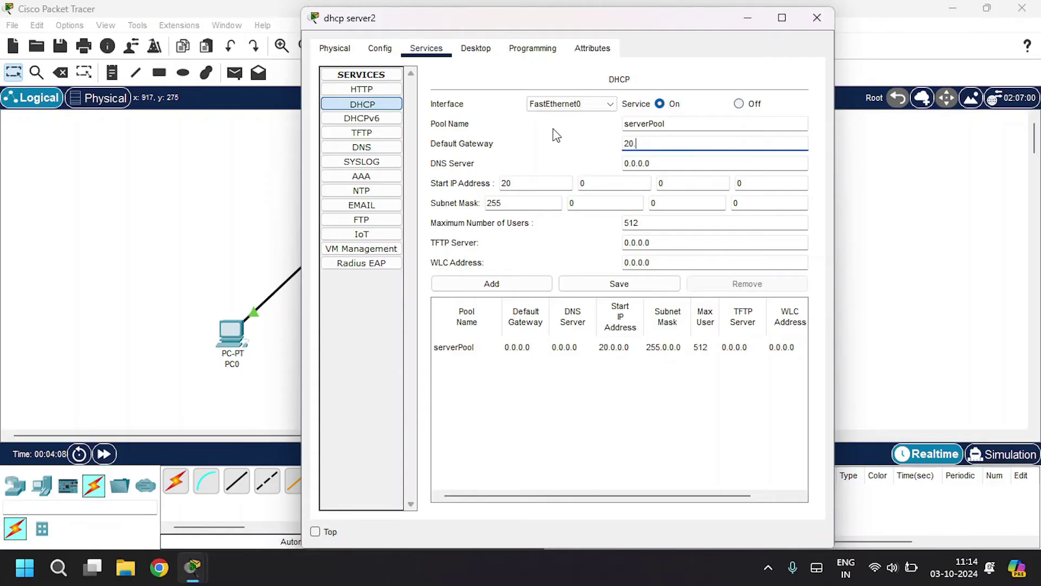
key(Tab)
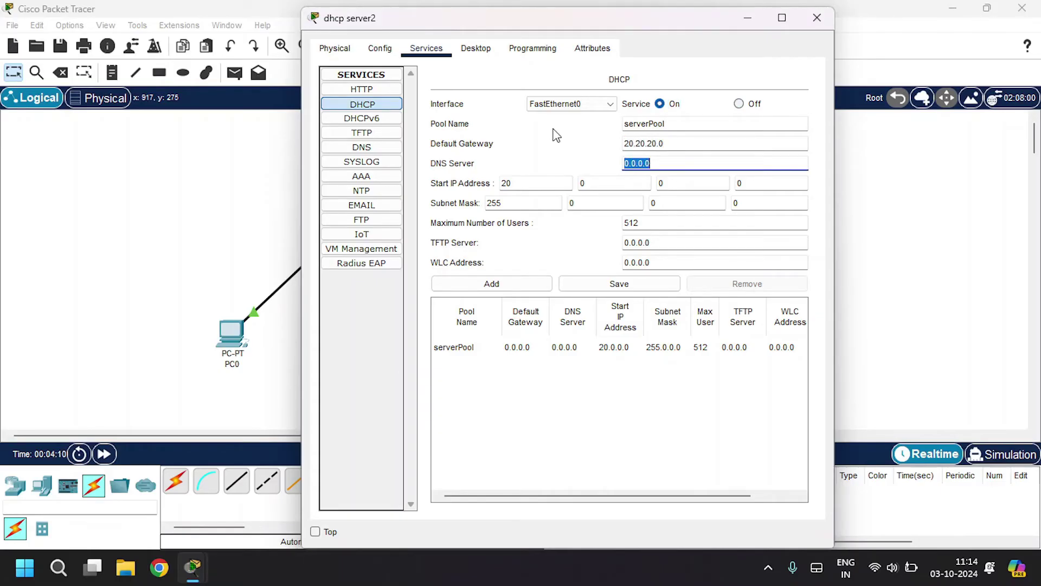
text(20.20.20.)
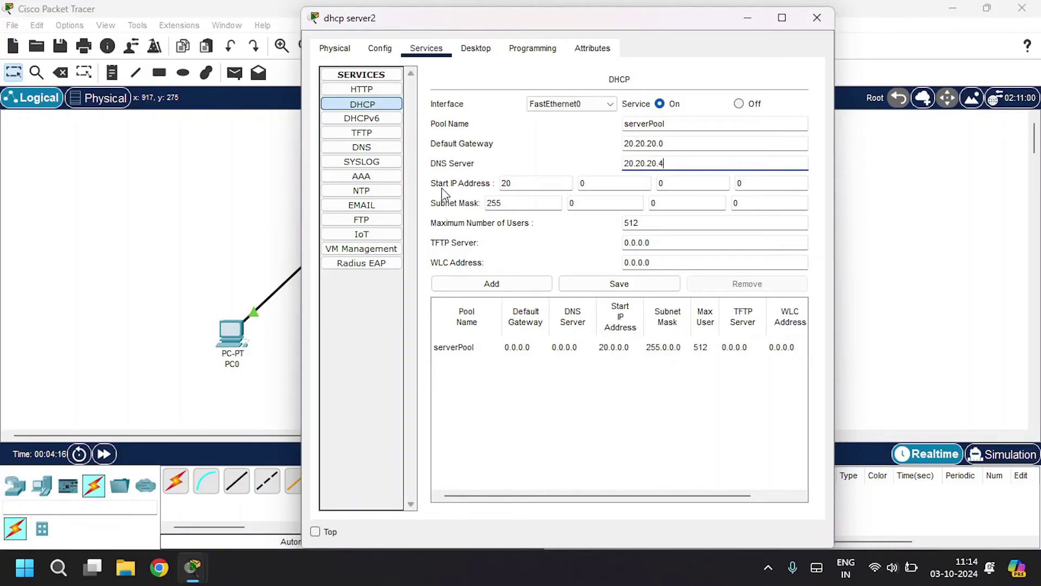
click(531, 183)
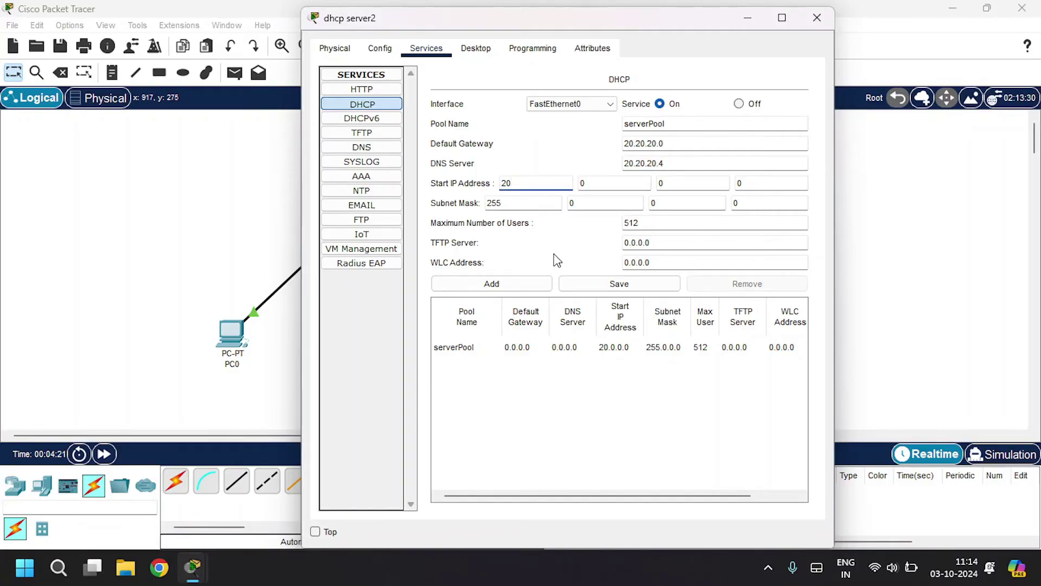
click(600, 286)
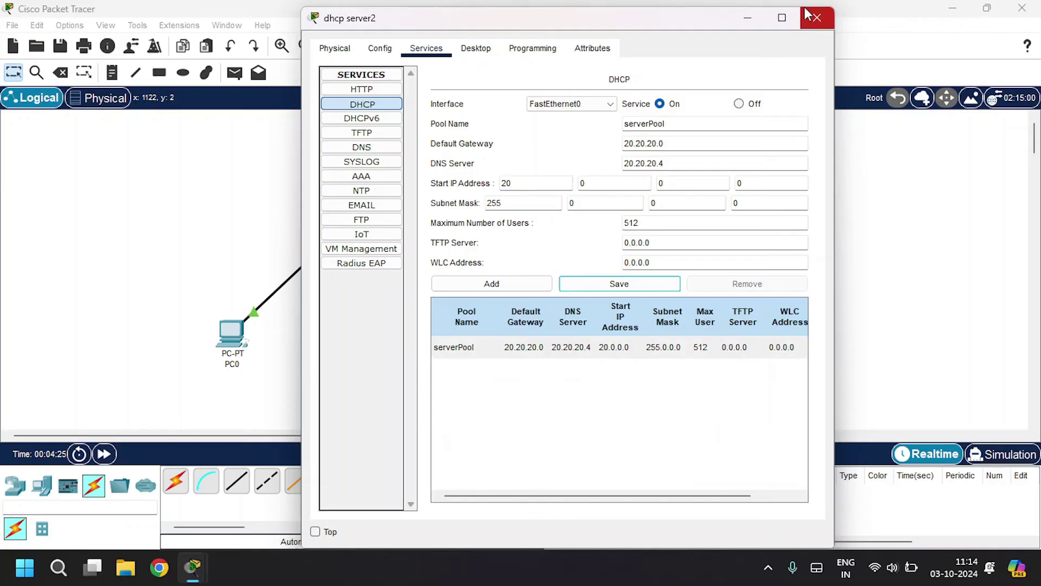
click(811, 16)
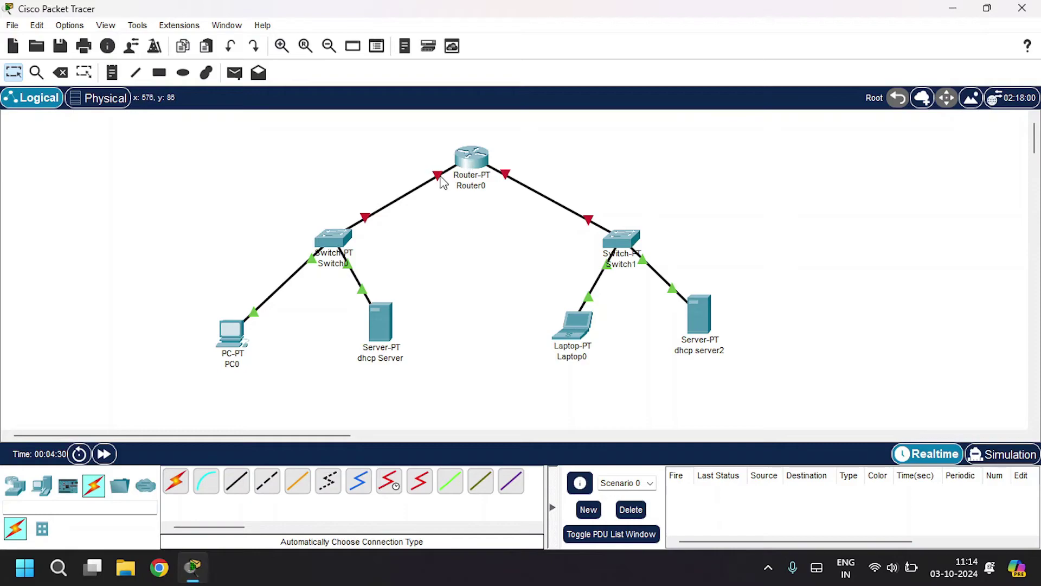
- Open Router0's settings window from the workspace
mouse_move(440, 183)
click(470, 158)
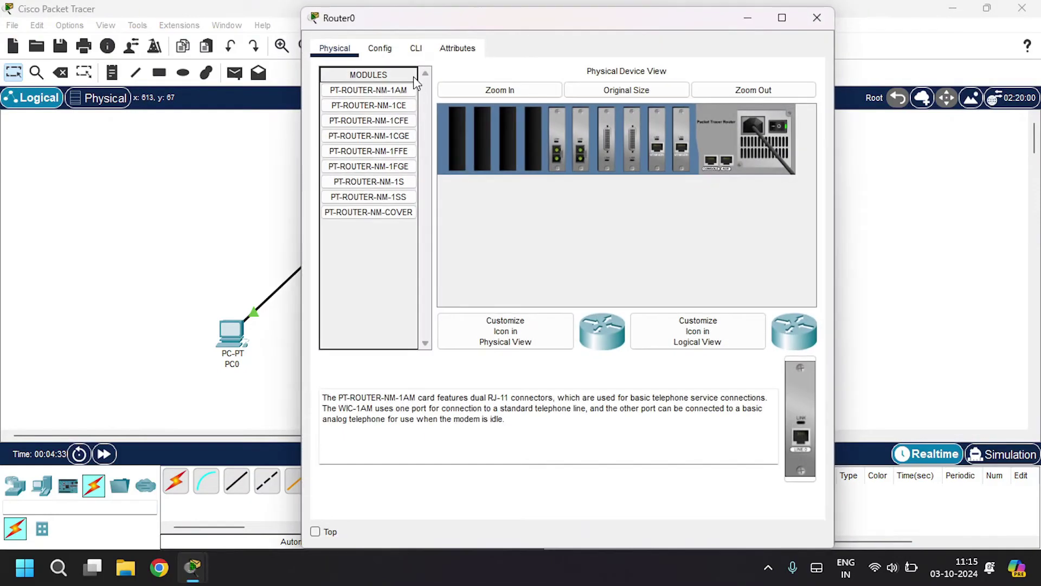
- Enable Router0's FastEthernet0/0 with IP 10.10.10.0 and mask 255.0.0.0
click(380, 47)
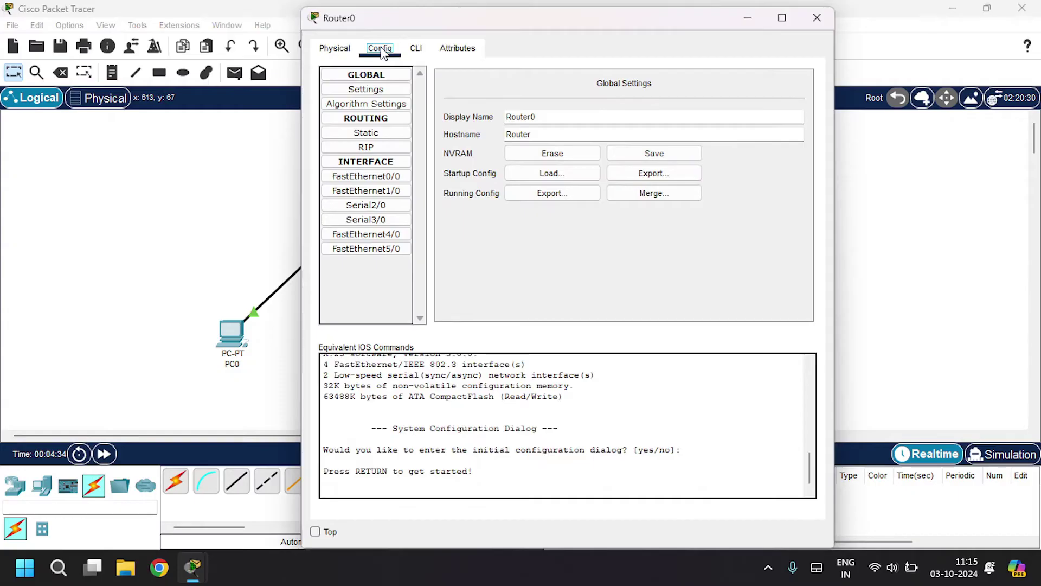
click(356, 178)
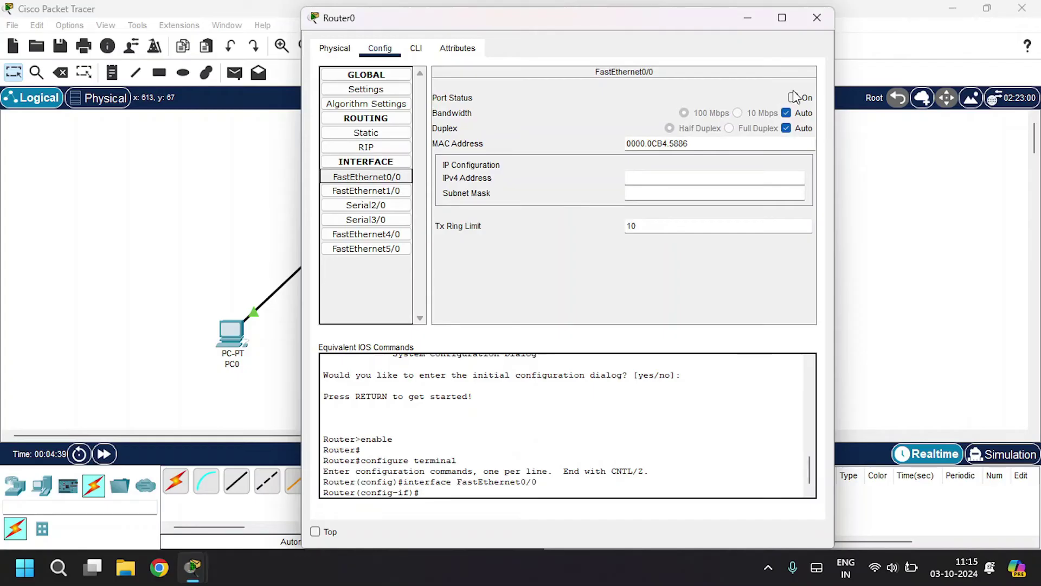
click(794, 97)
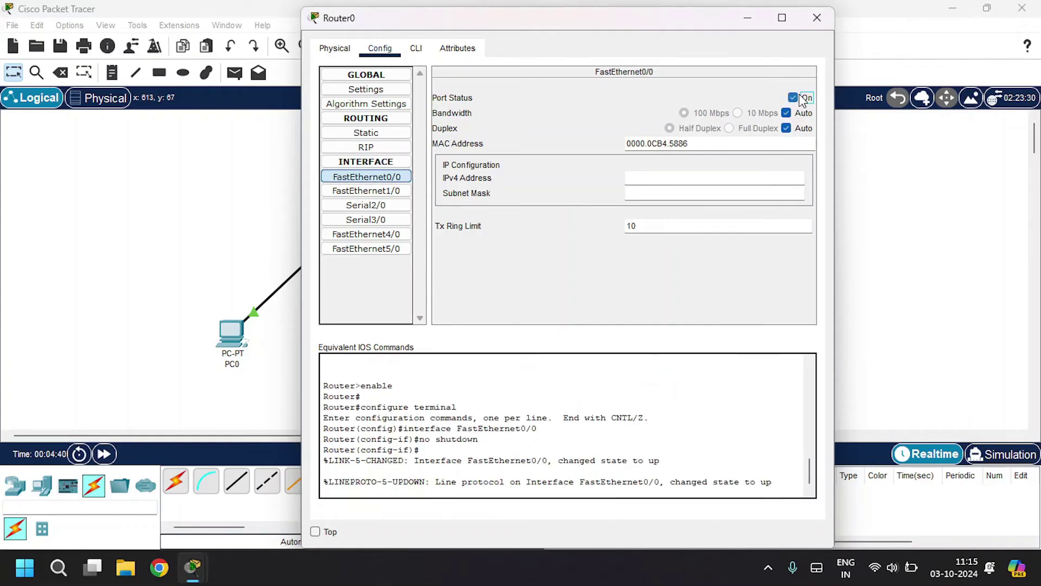
click(630, 178)
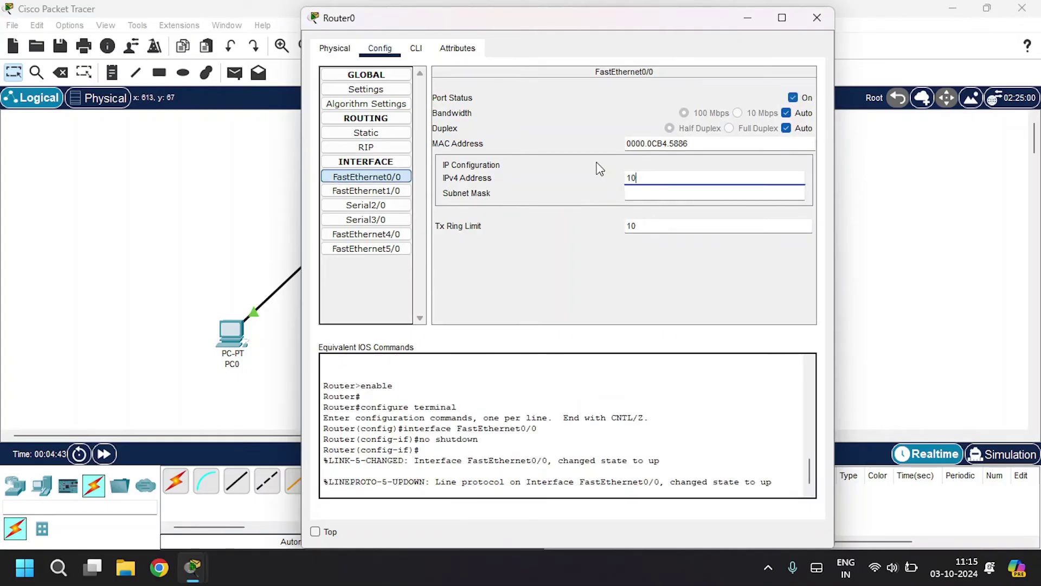
text(10.10.10.0)
key(Tab)
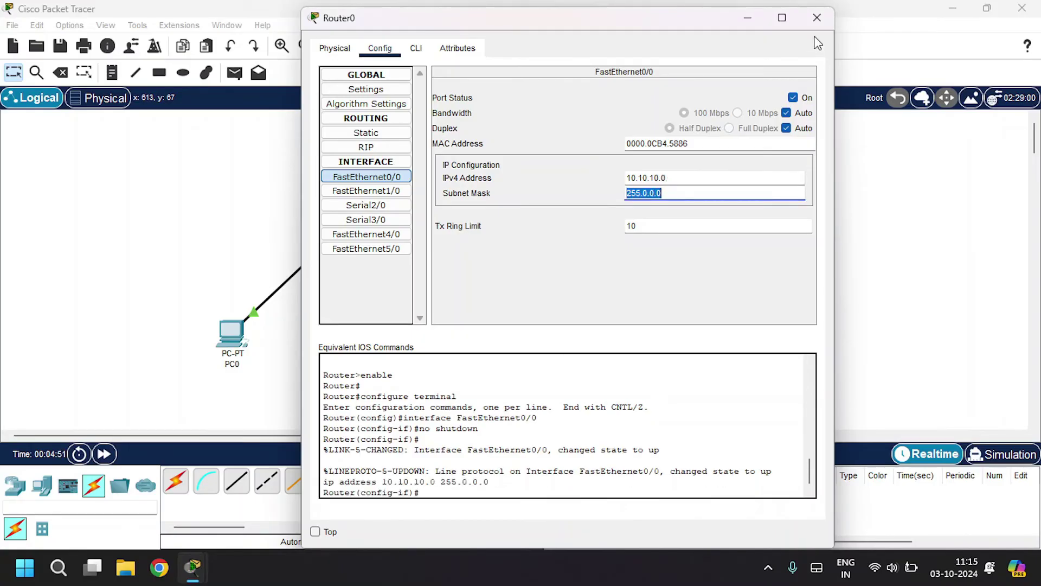
click(817, 17)
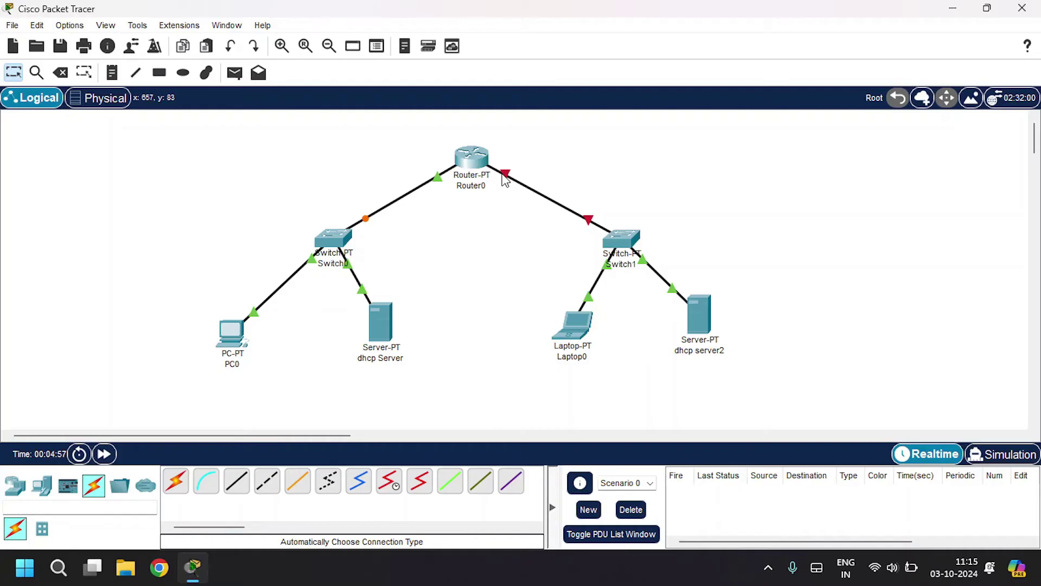
click(471, 157)
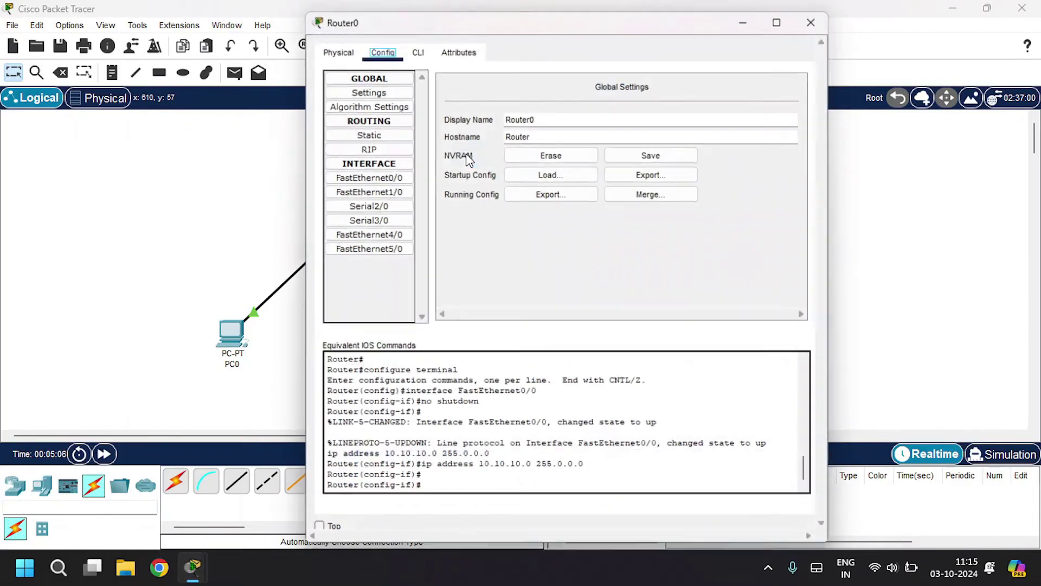
- Enable Router0's FastEthernet1/0 with IP 20.20.20.0 and mask 255.0.0.0
click(393, 193)
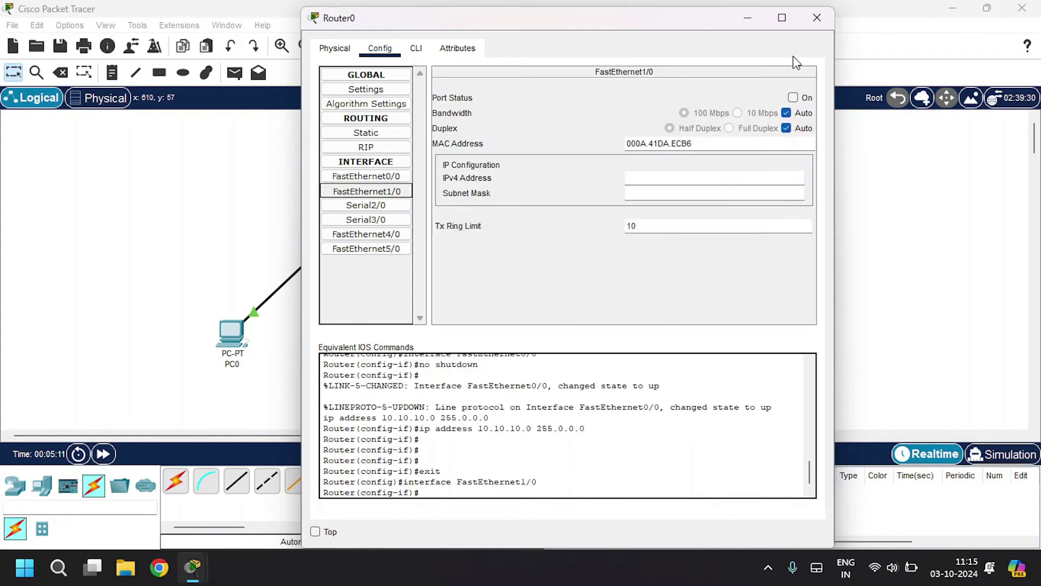
click(793, 98)
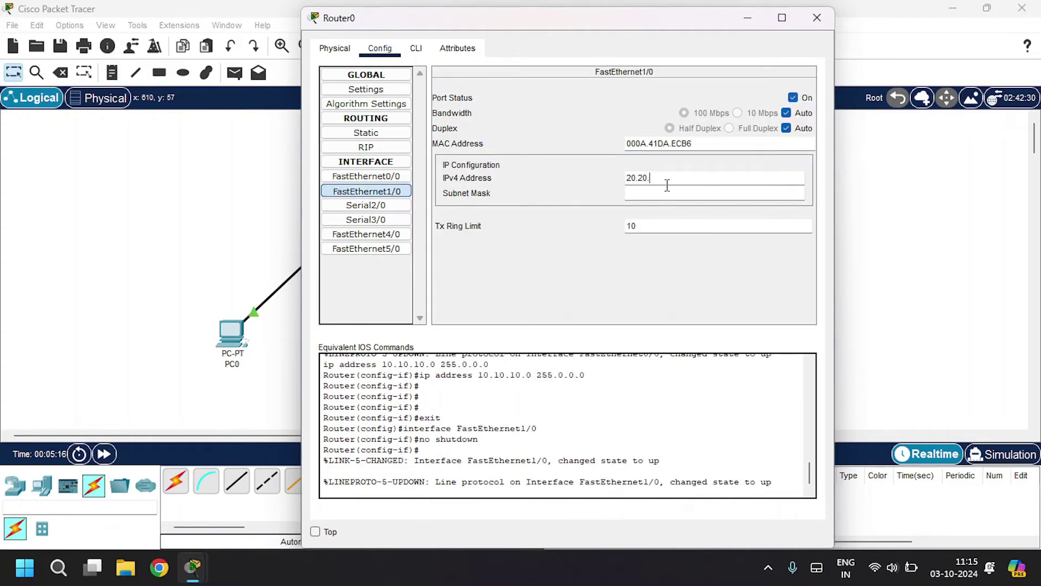
key(Tab)
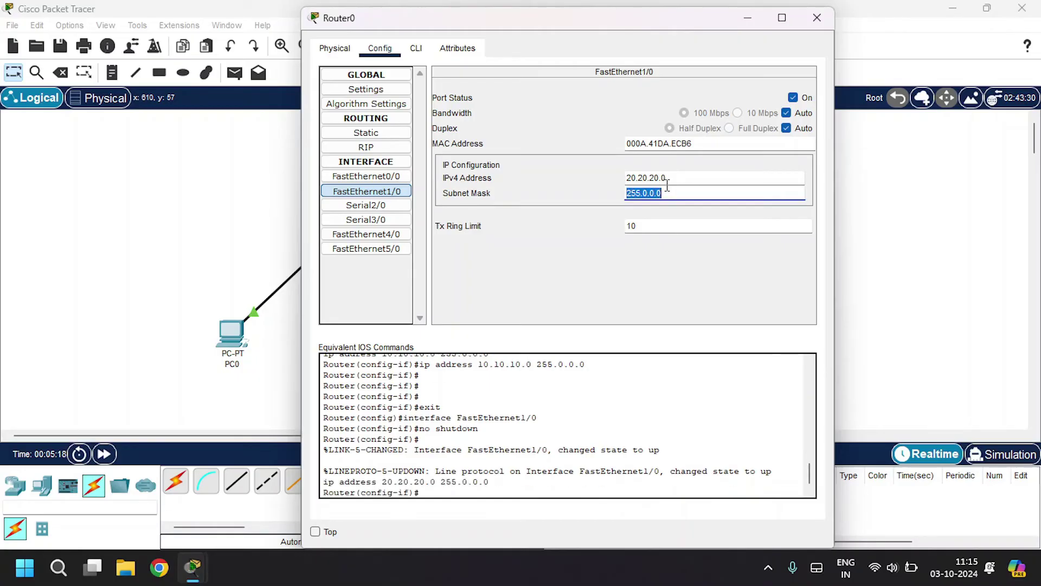
click(817, 18)
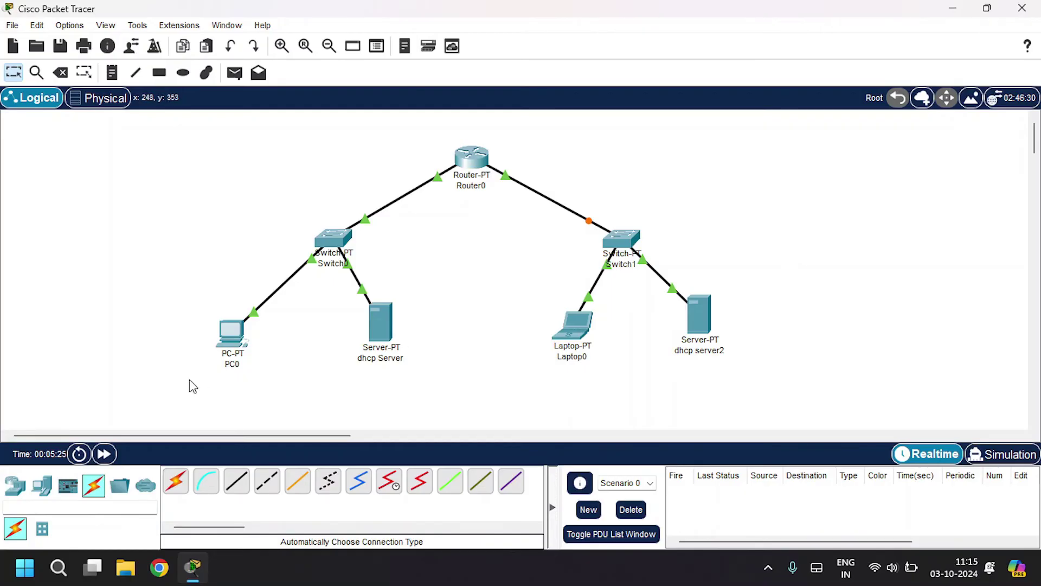
- Switch PC0's IP configuration to DHCP, obtaining 10.0.0.1/255.0.0.0, gateway 10.10.10.0, DNS 10.10.10.4
click(241, 327)
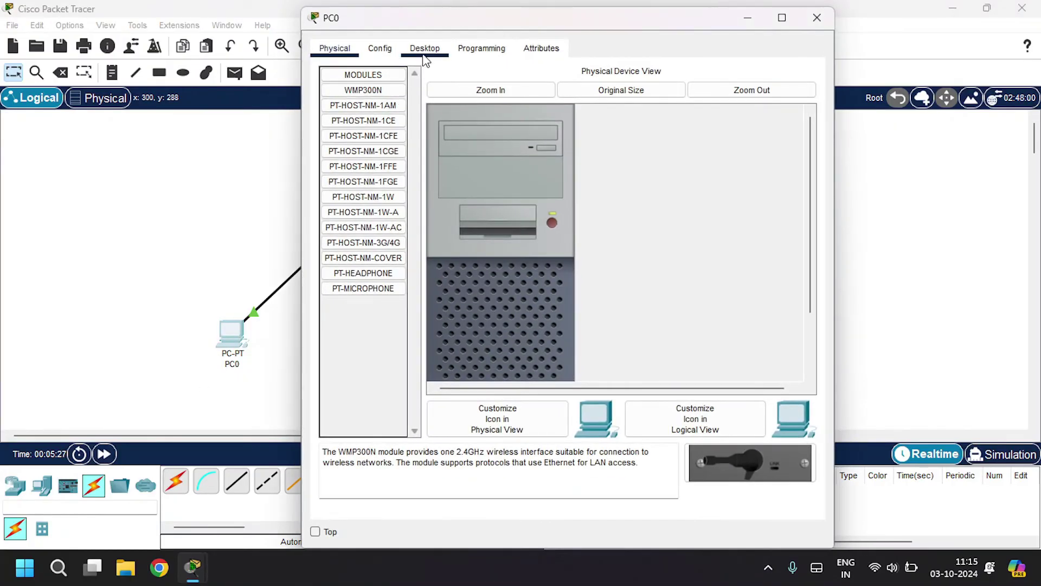
click(424, 48)
click(382, 94)
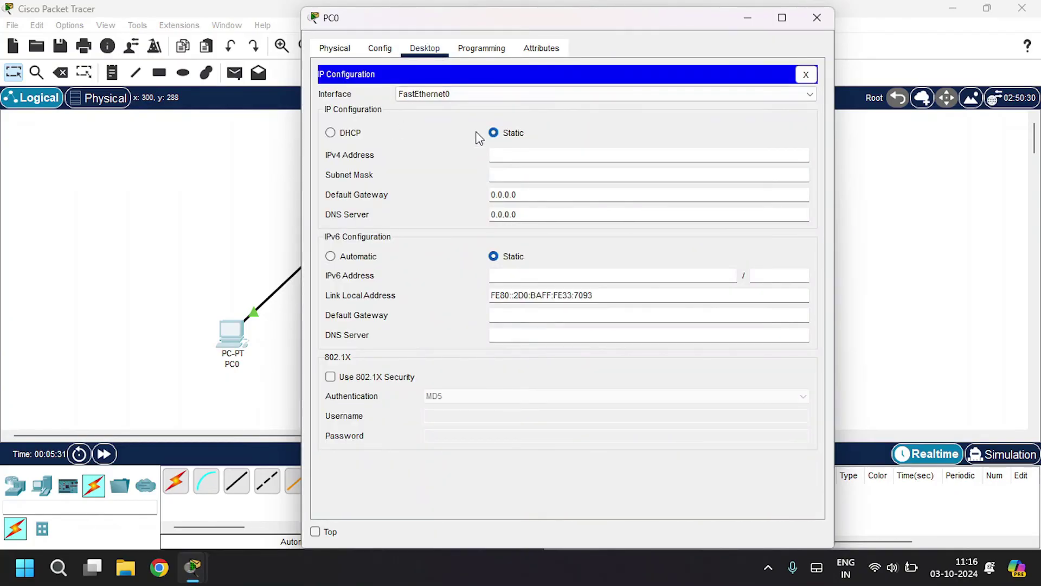
click(351, 135)
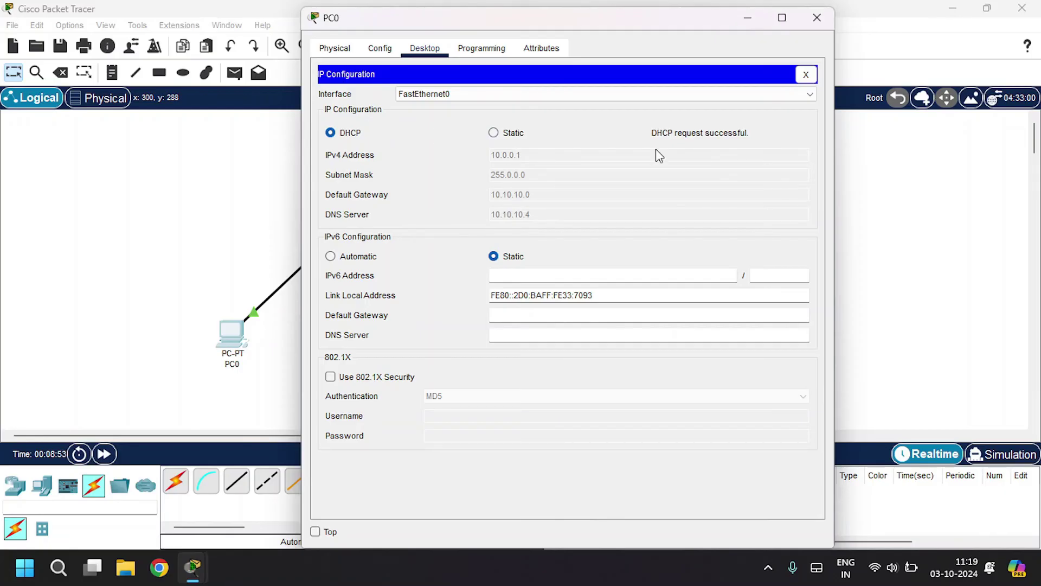
click(817, 17)
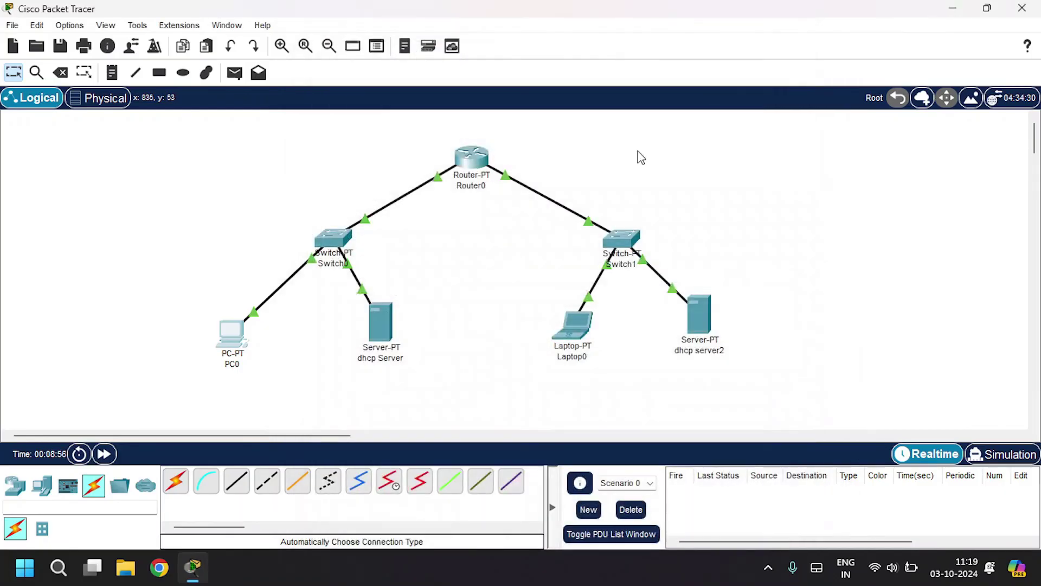
click(564, 350)
- Switch Laptop0's IP configuration to DHCP, obtaining 20.0.0.1/255.0.0.0, gateway 20.20.20.0, DNS 20.20.20.4
click(434, 84)
click(389, 123)
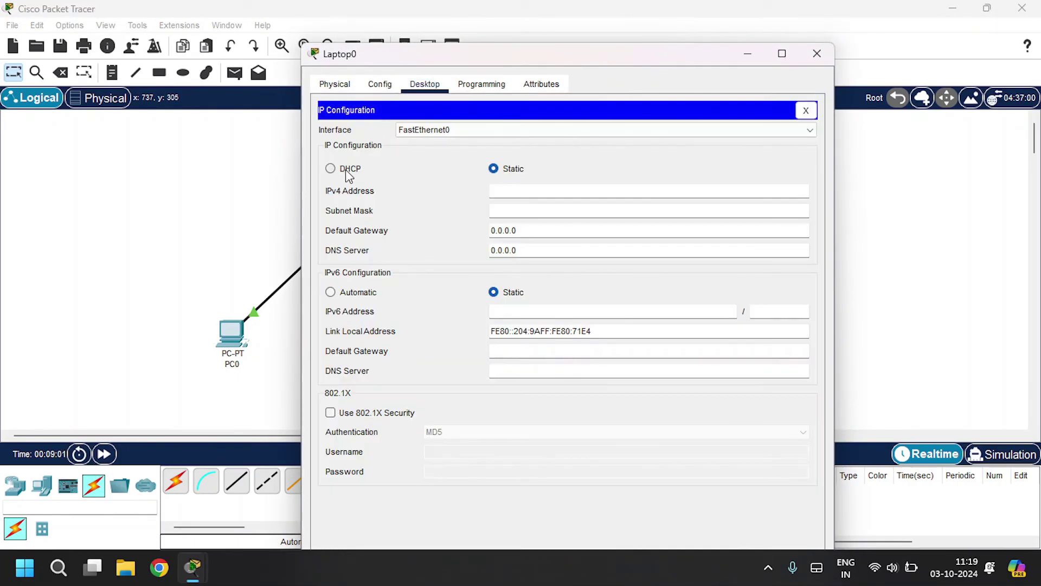
click(346, 169)
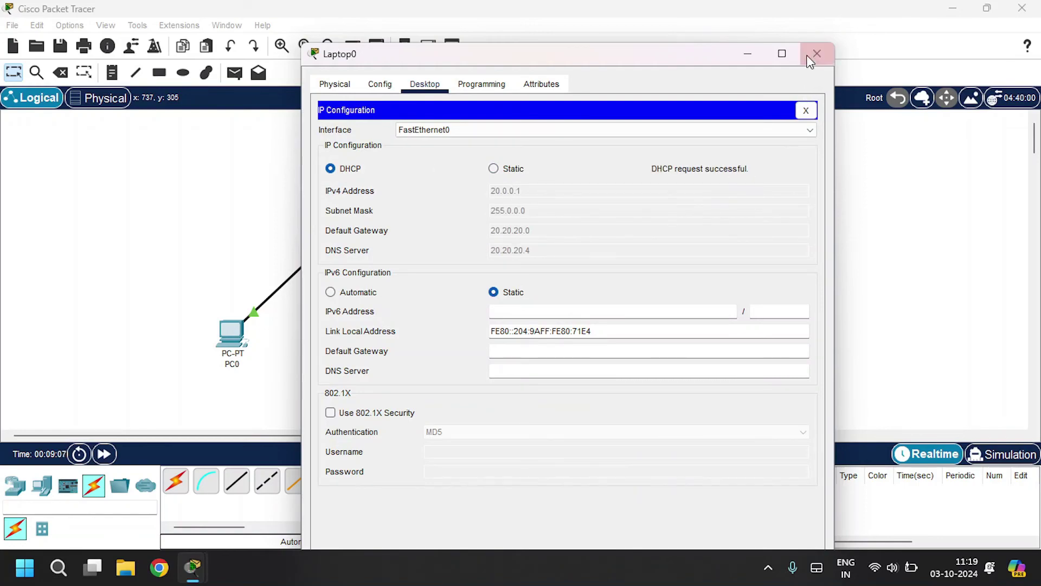
click(821, 54)
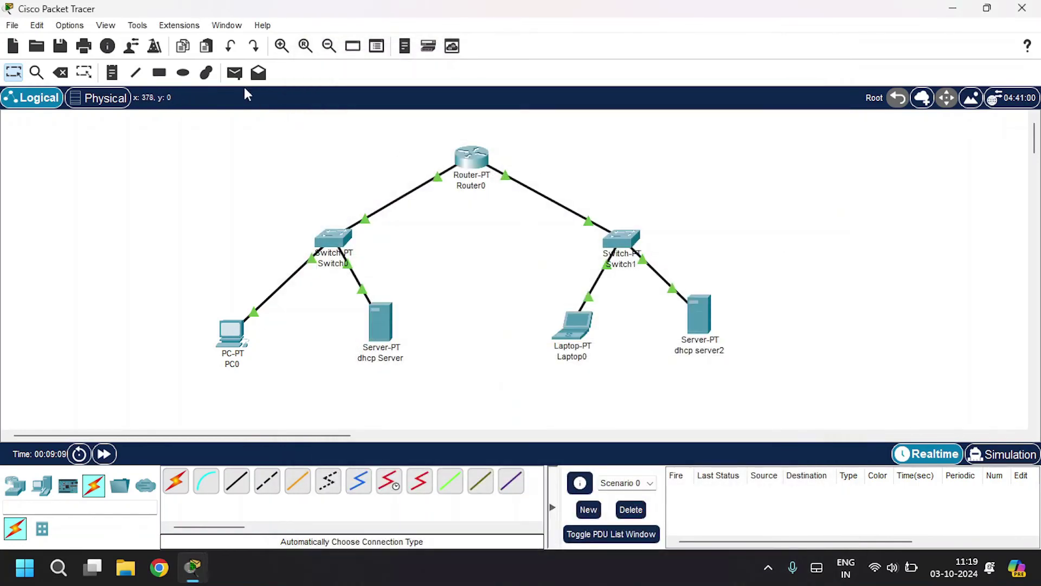